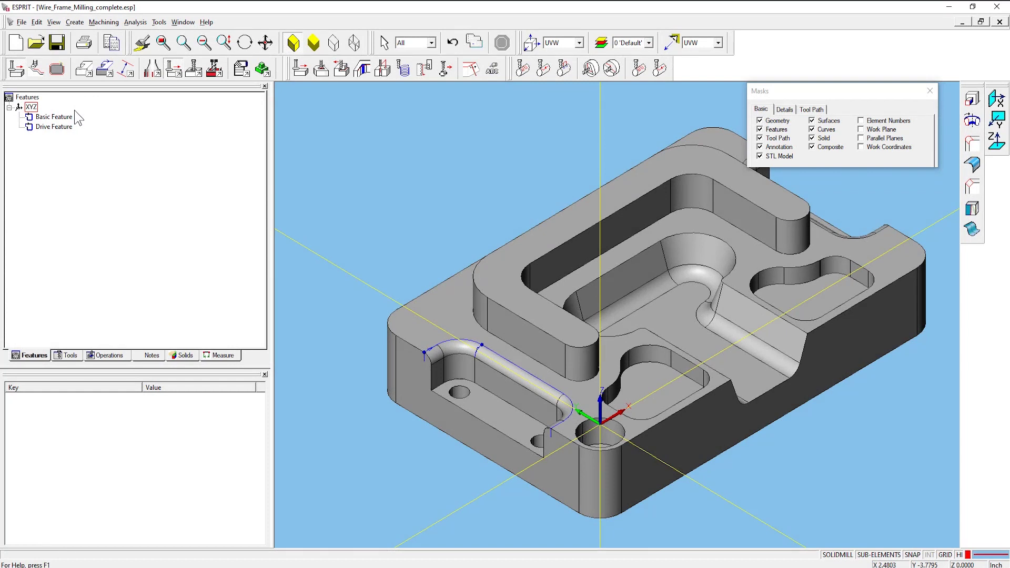
click(56, 118)
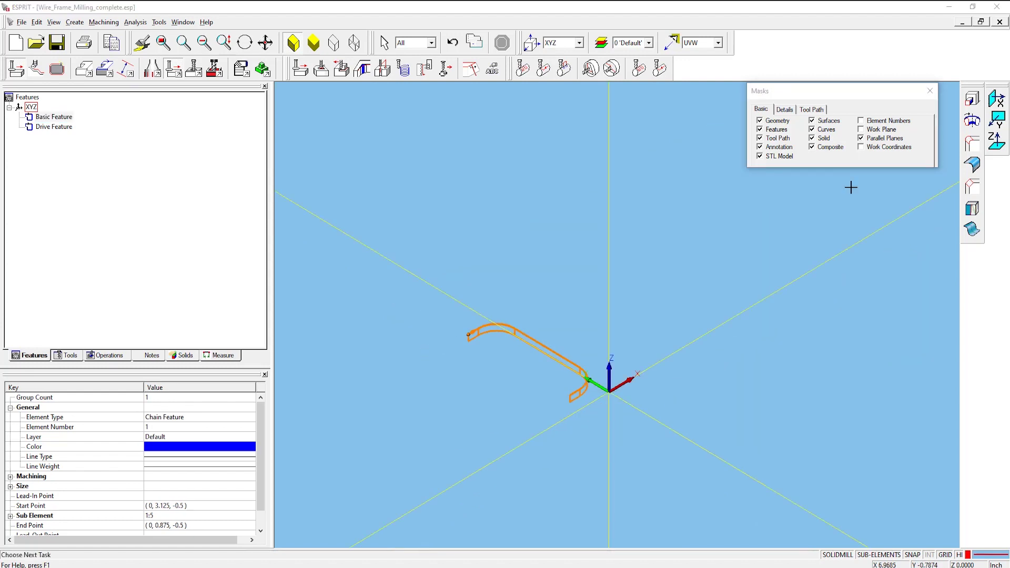
click(861, 139)
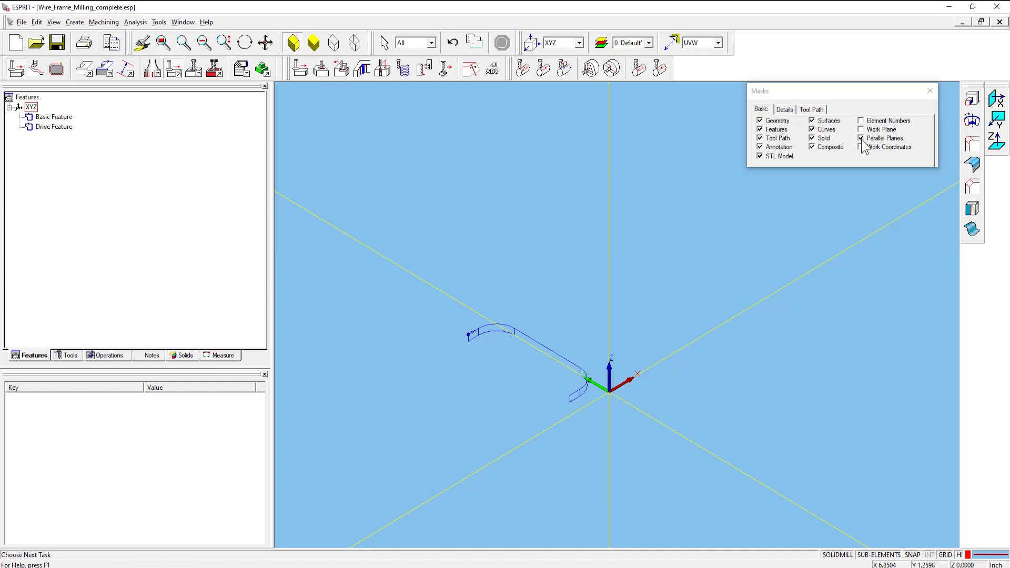
Step: Turn off the parallel planes display, zoom in on the Drive Feature chain, and reselect Basic Feature
click(860, 138)
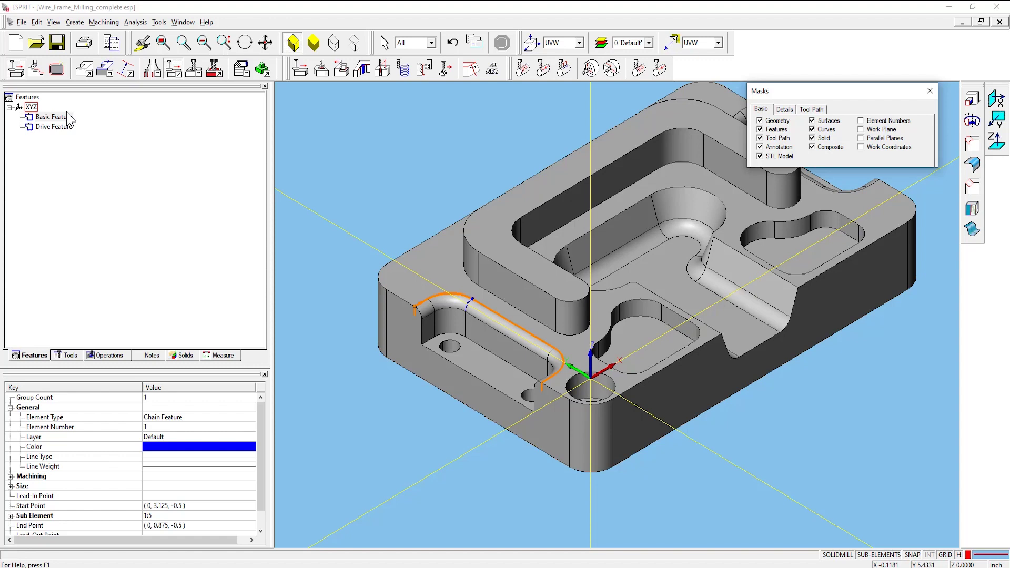
click(61, 127)
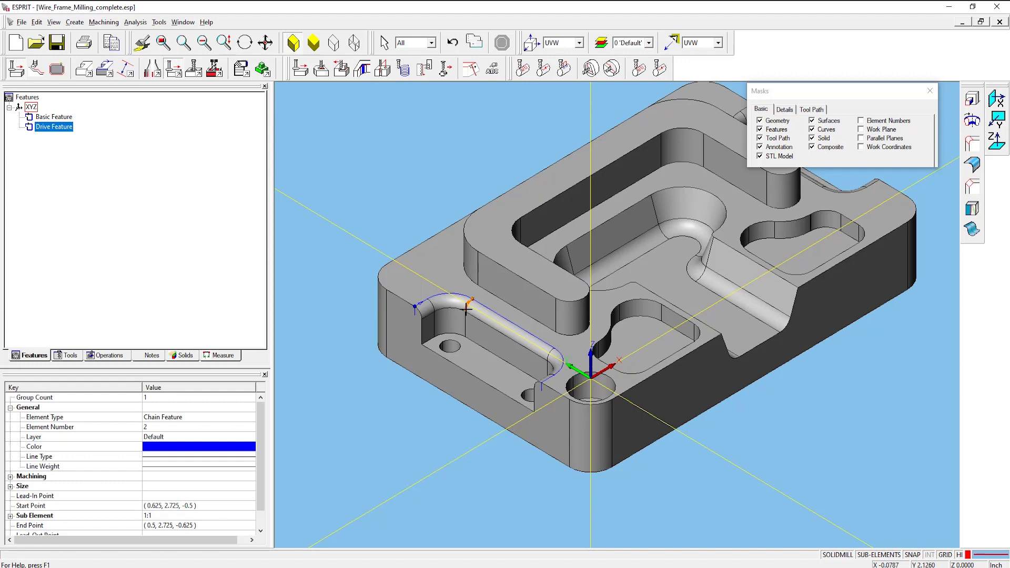
scroll(465, 311, up, 2)
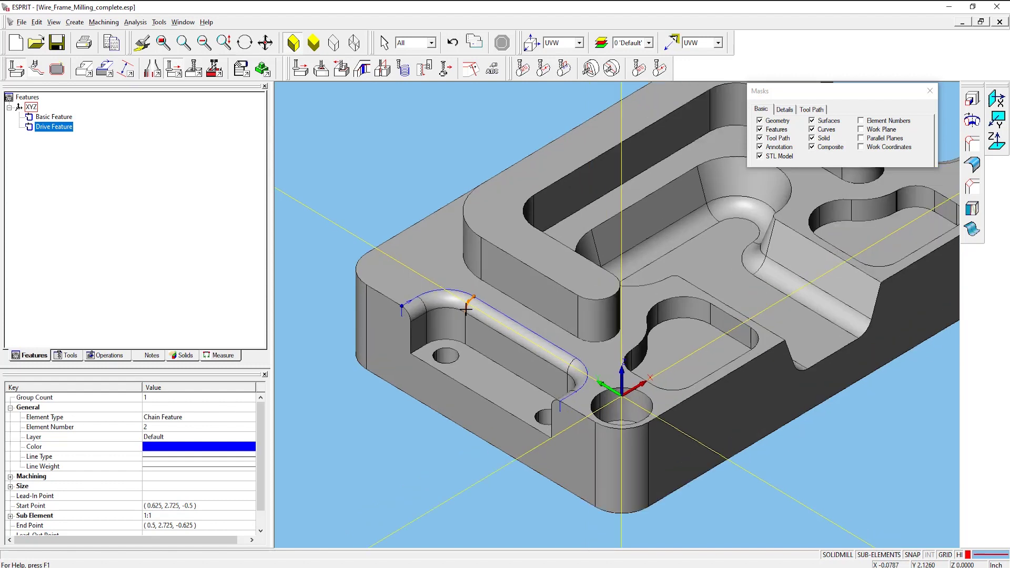
scroll(469, 305, up, 1)
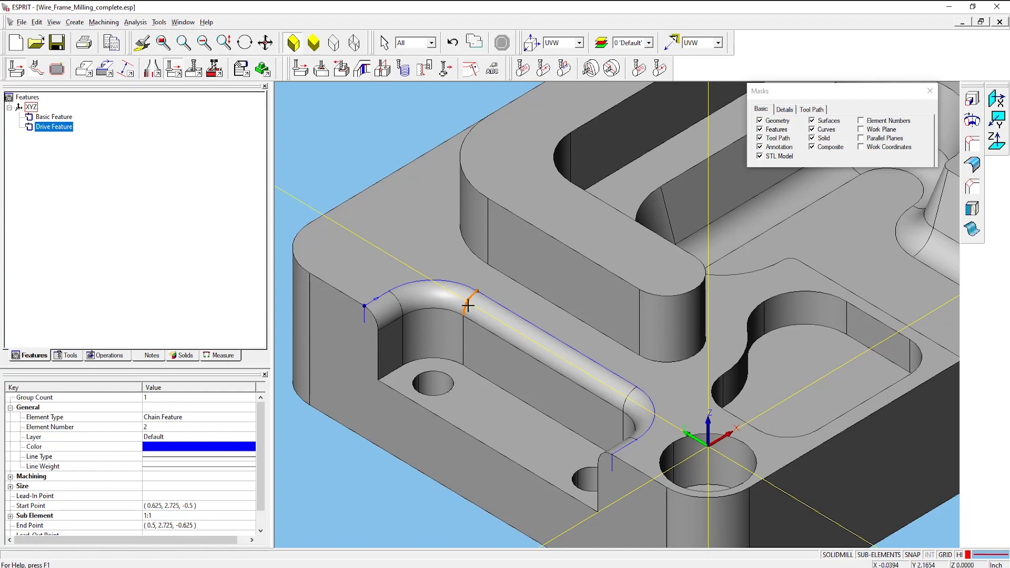
click(52, 119)
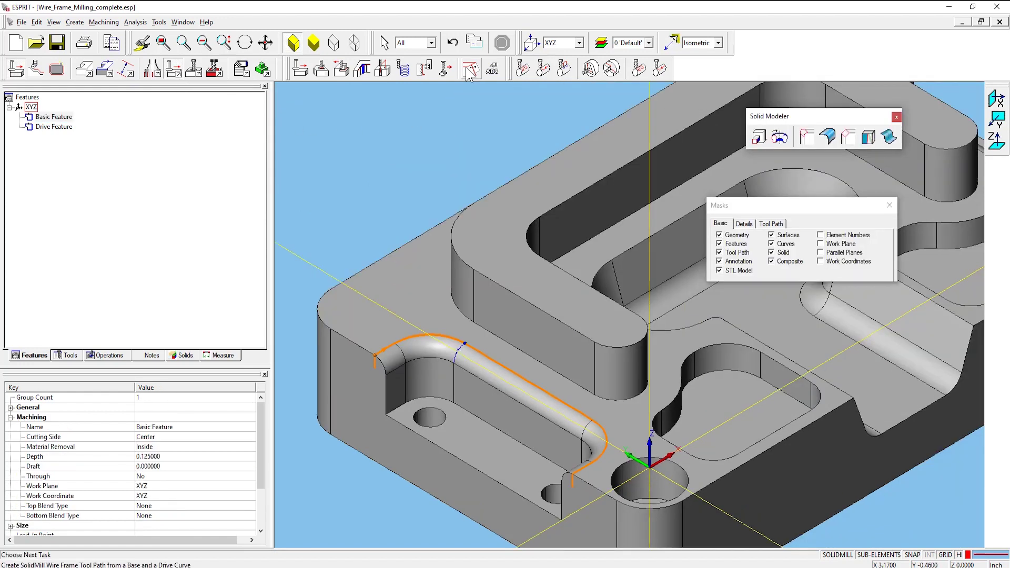
Step: Start a wireframe milling operation and set Drive Feature (2) as its drive curve
click(469, 71)
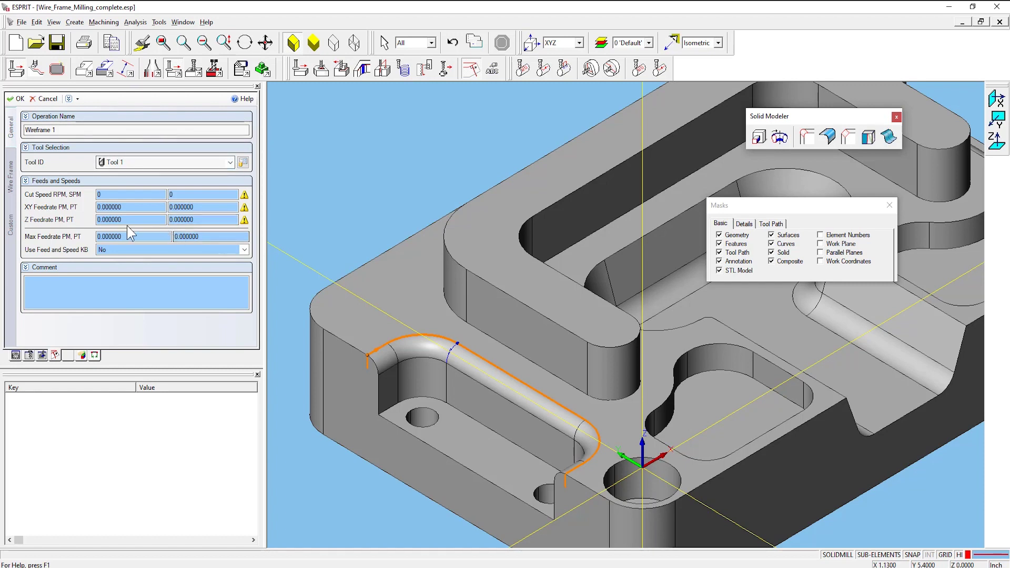
click(16, 189)
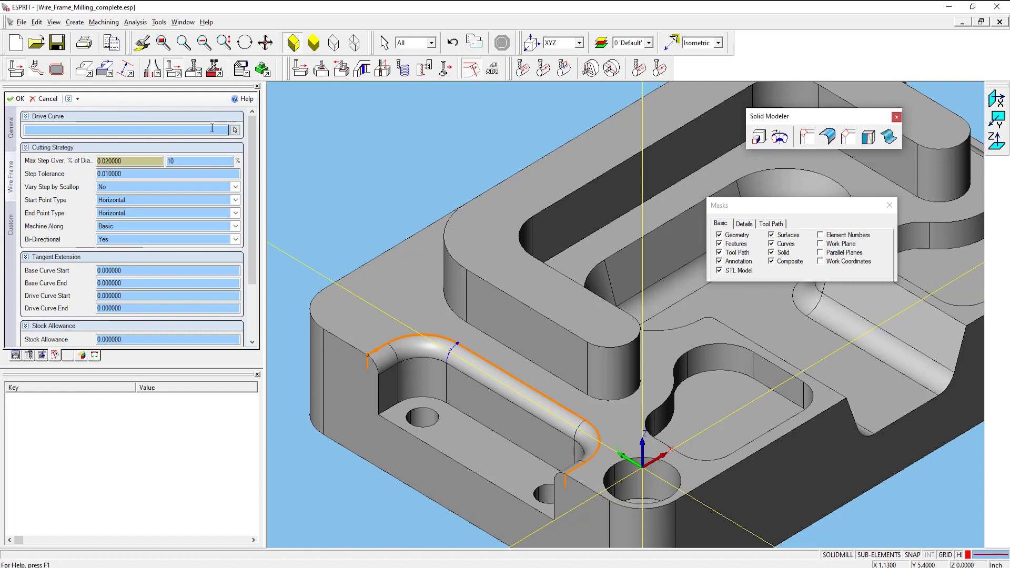
click(234, 130)
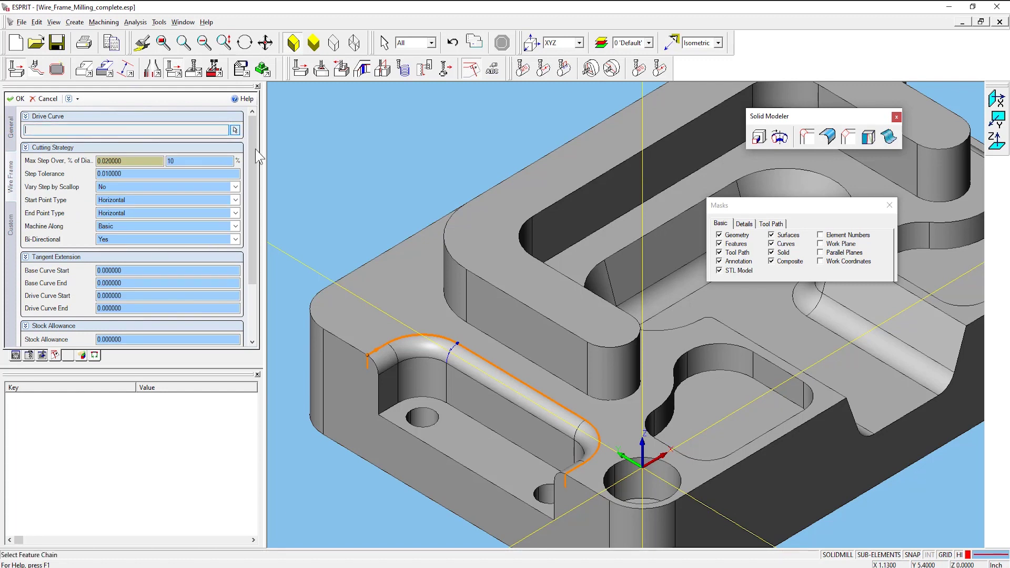
click(451, 352)
click(451, 353)
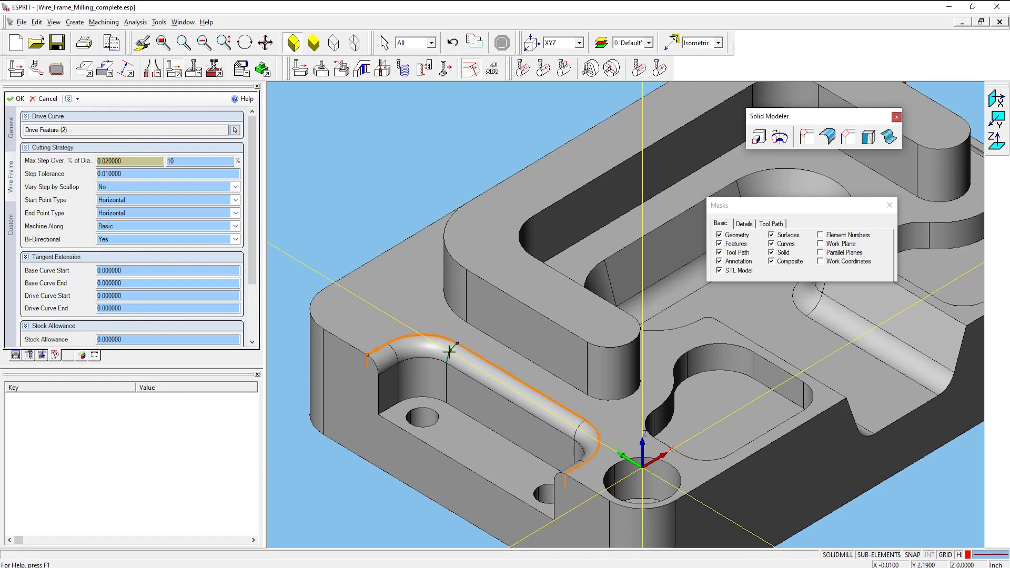
Step: Keep Horizontal as the start point type and set the end point type to Normal
click(117, 162)
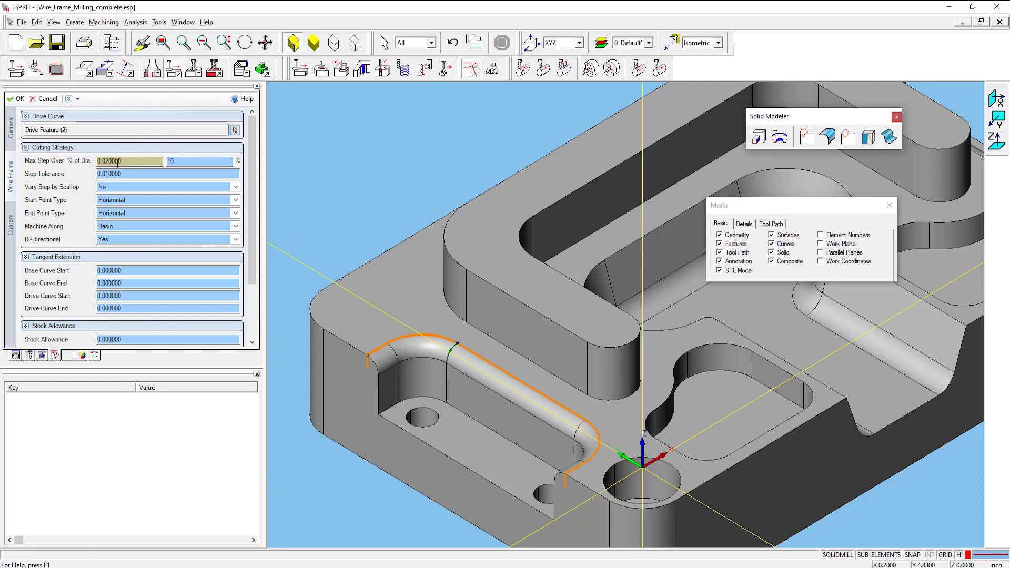
click(154, 202)
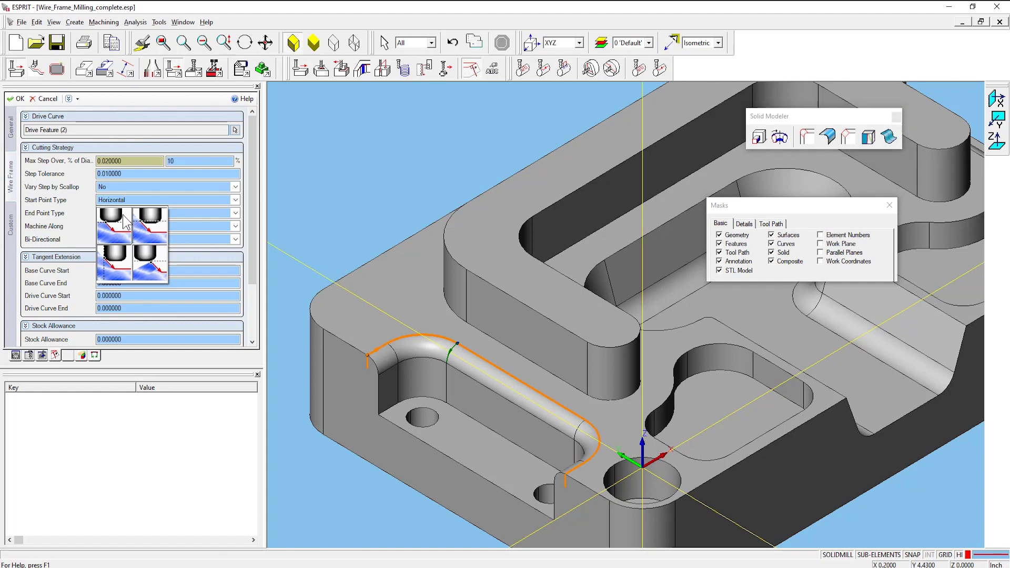
click(124, 220)
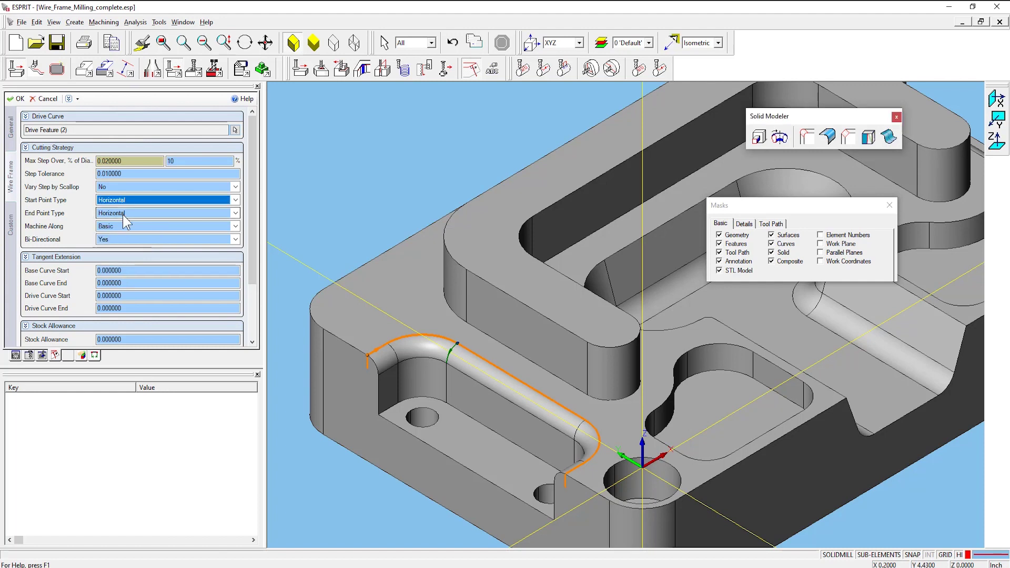
click(124, 216)
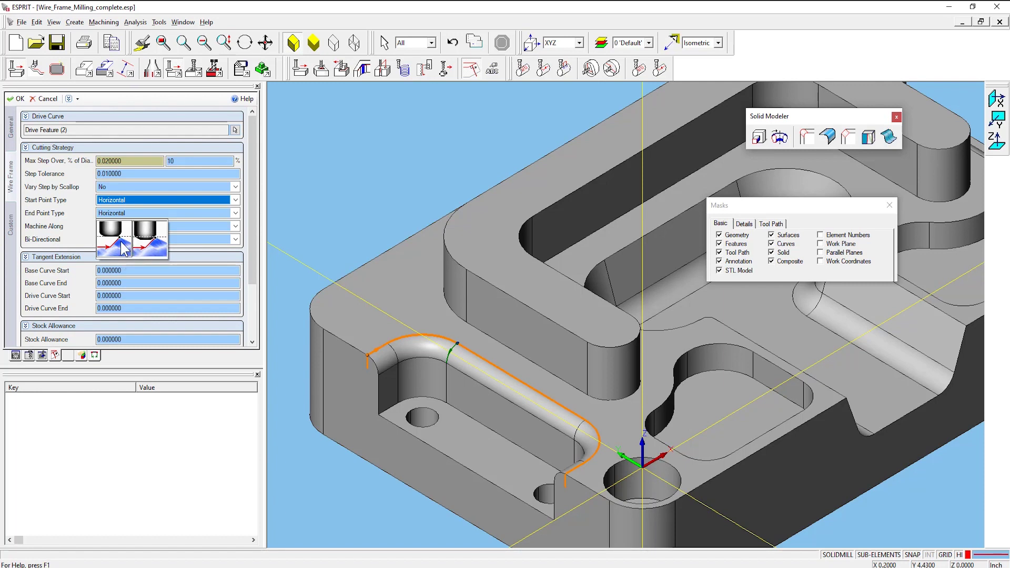
click(151, 247)
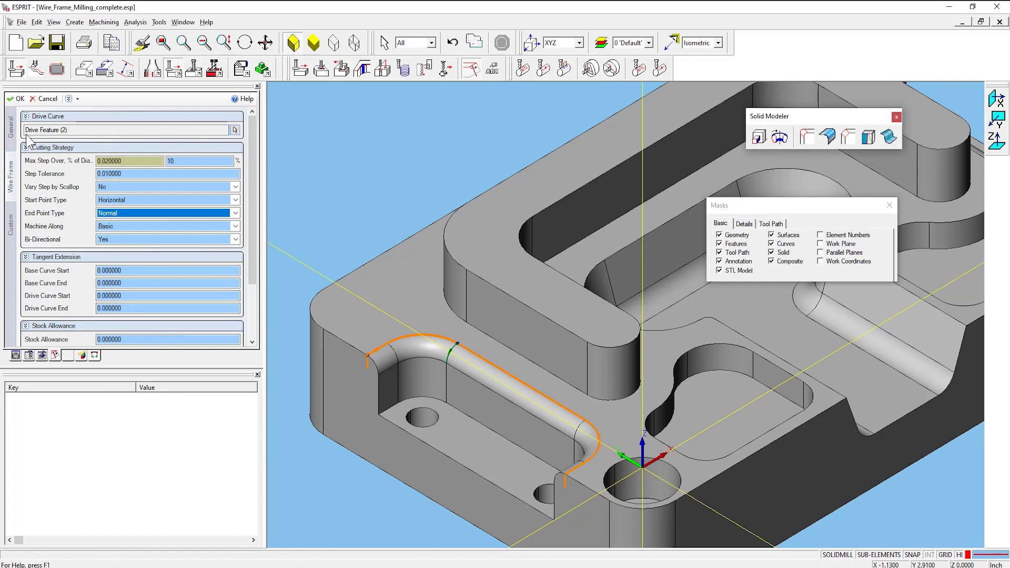
Step: Create Wireframe 1 and orbit and zoom to watch the ball end mill cut the pocket edge
click(19, 100)
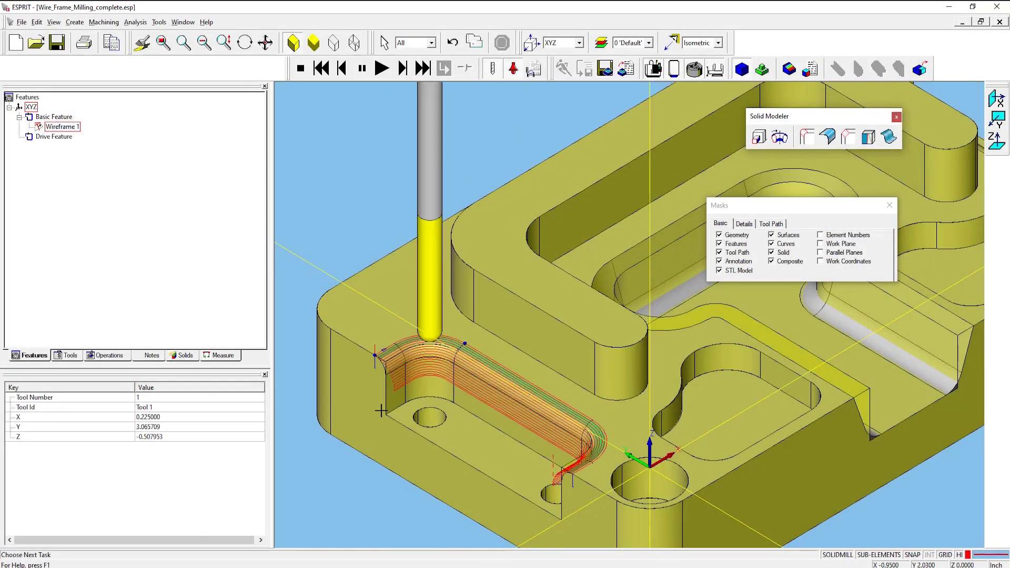
middle_drag(389, 415, 431, 363)
scroll(447, 356, up, 2)
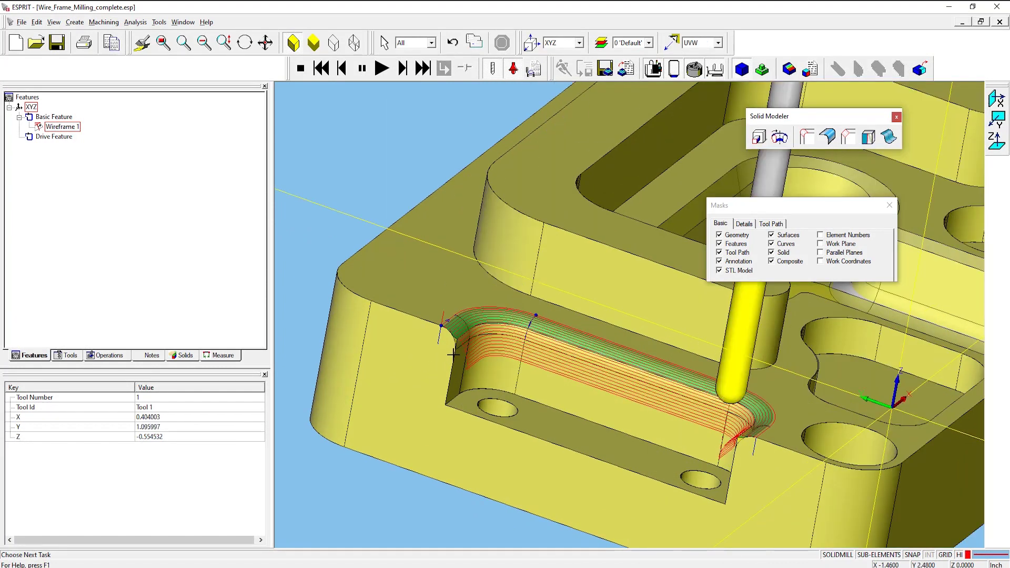
scroll(453, 353, up, 1)
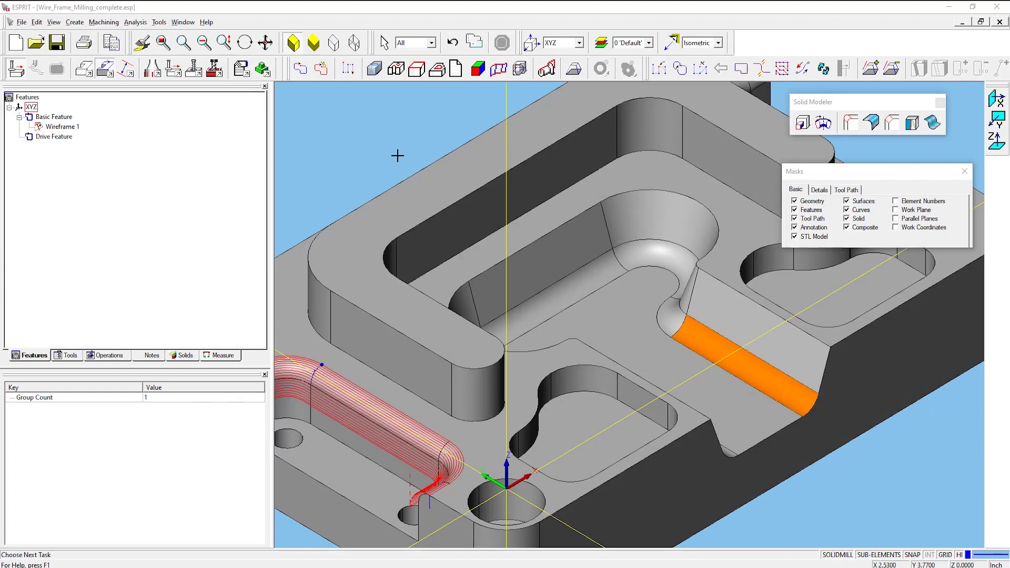
Step: Chain the rim edges (arc, back wall, top arc, corner arc, slot edge) into 3 Chain
click(397, 155)
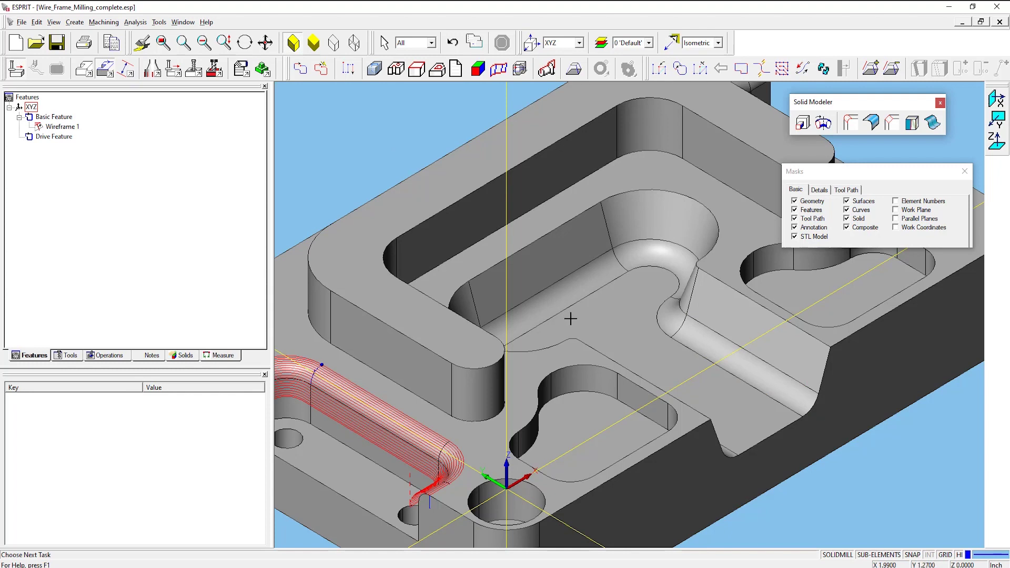
click(579, 341)
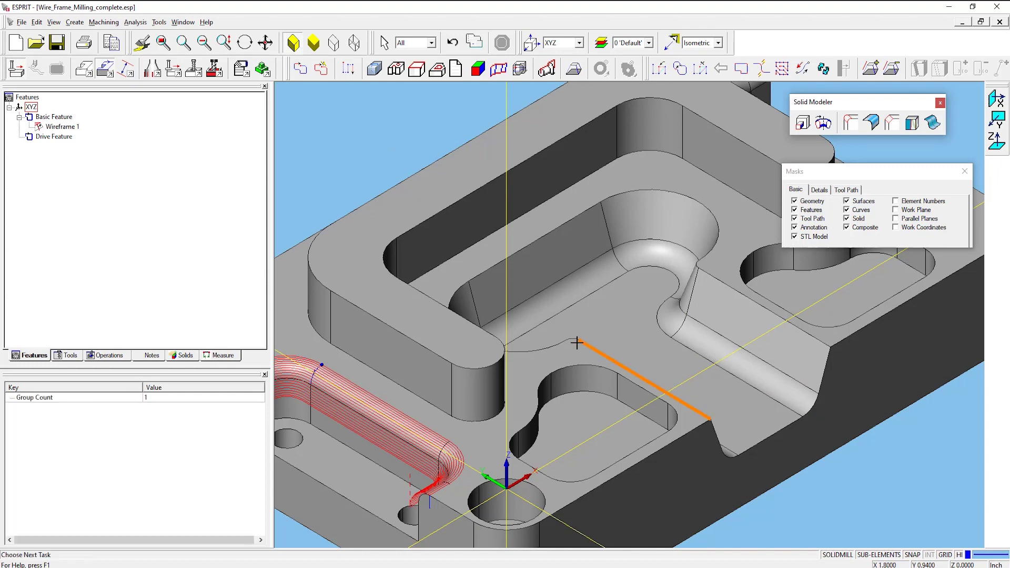
click(576, 340)
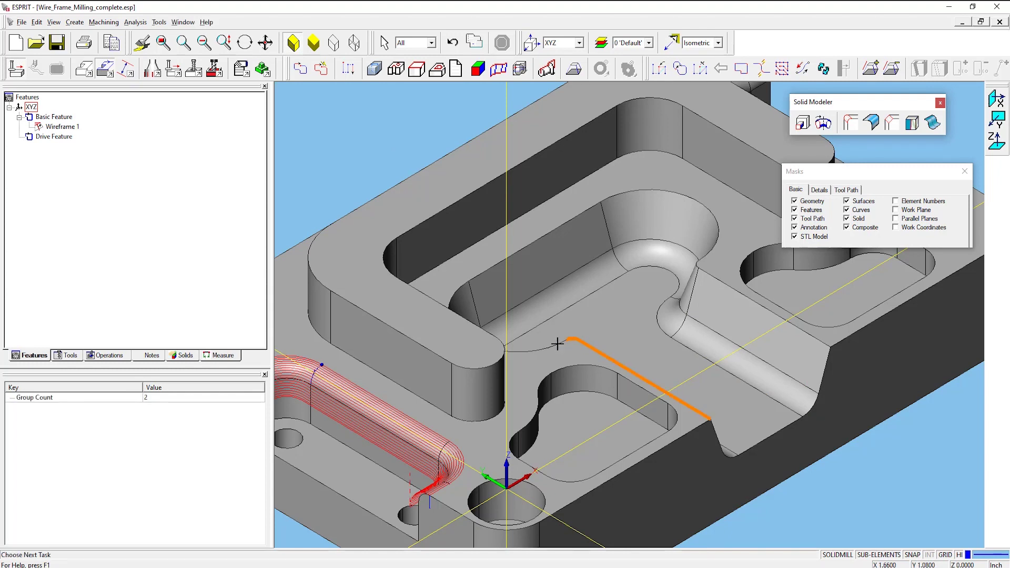
click(524, 245)
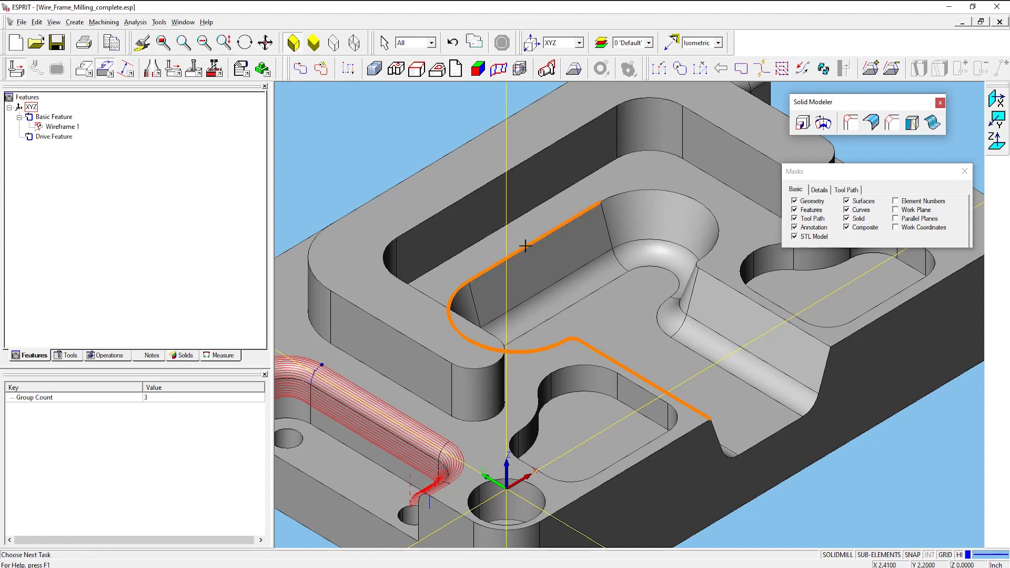
click(624, 191)
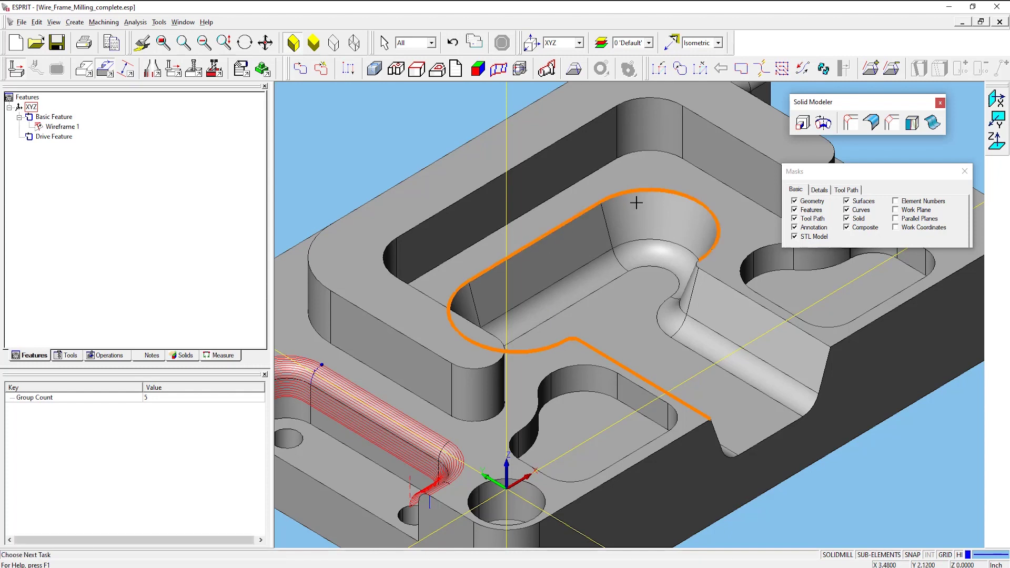
click(696, 262)
click(700, 265)
click(320, 69)
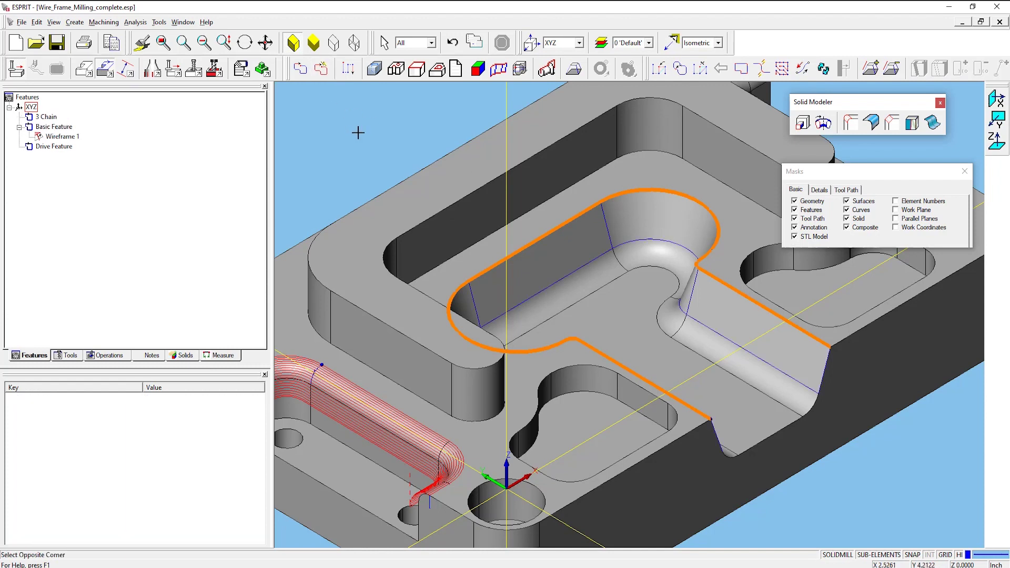
Step: Auto-chain the blend edge on the pocket's rounded end into 4 Chain, then clear the selection
click(617, 258)
click(616, 258)
click(608, 232)
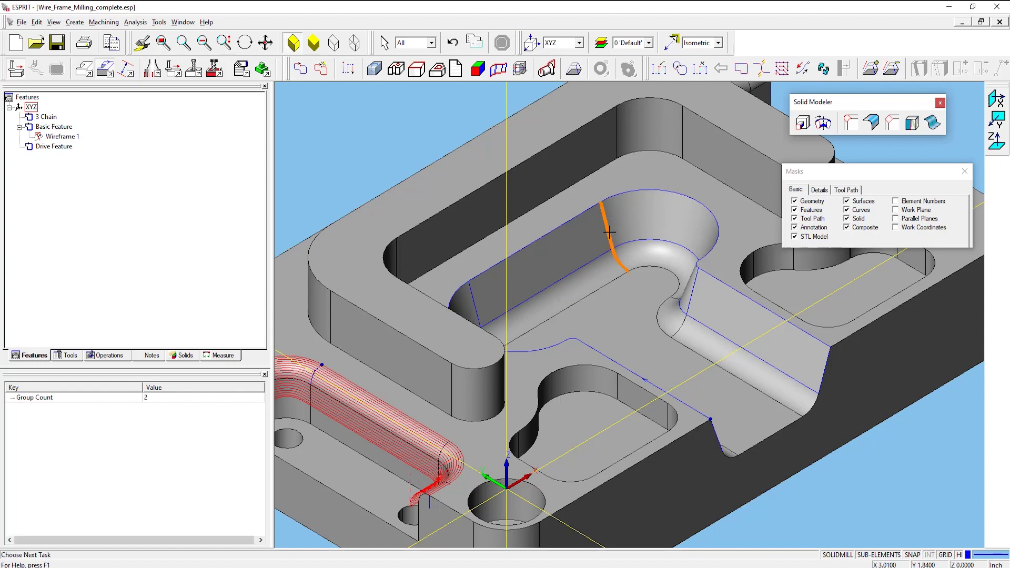
click(321, 69)
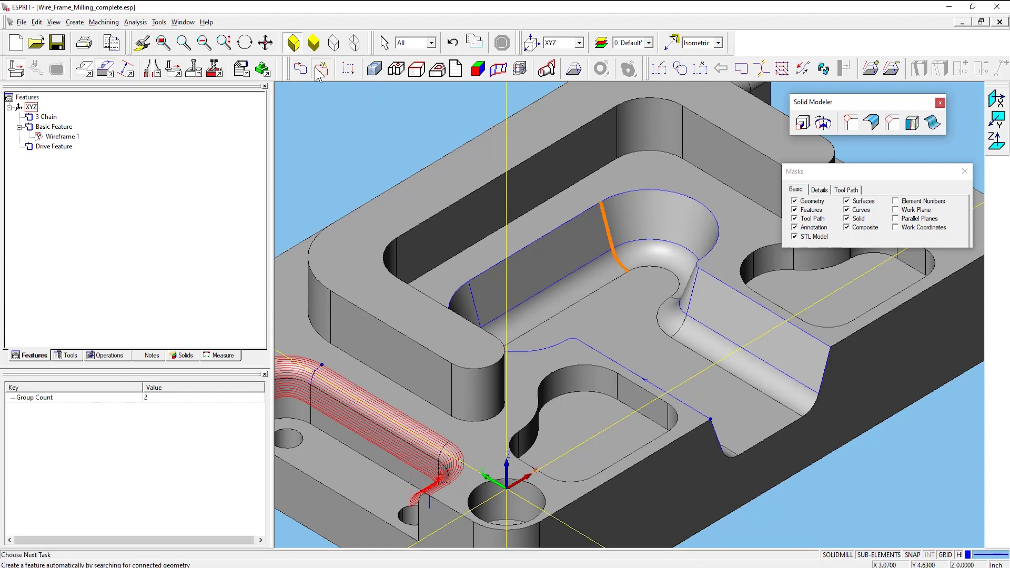
click(403, 137)
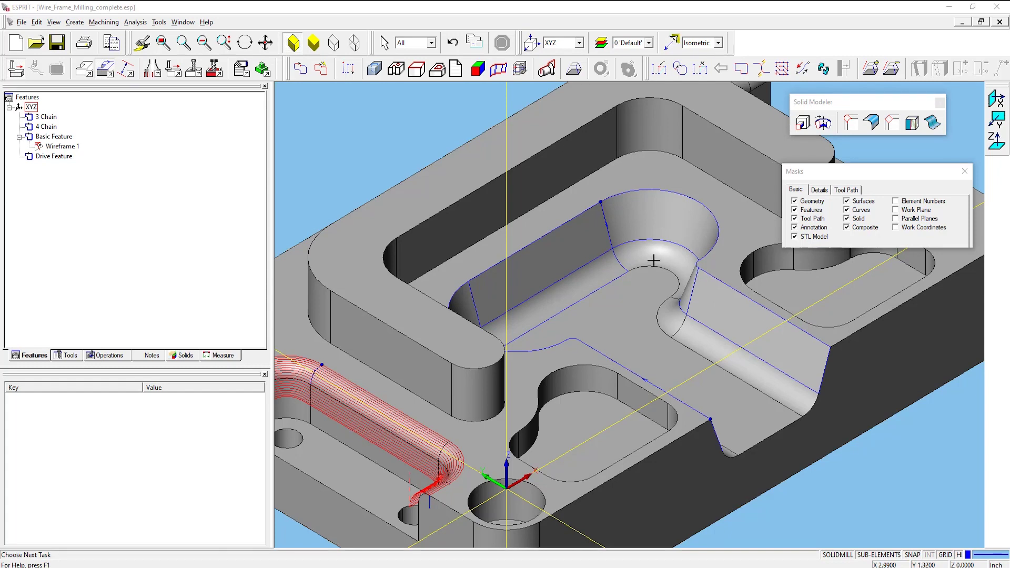
Step: Start a SolidMill wireframe operation on 3 Chain, using Tool 2
click(51, 118)
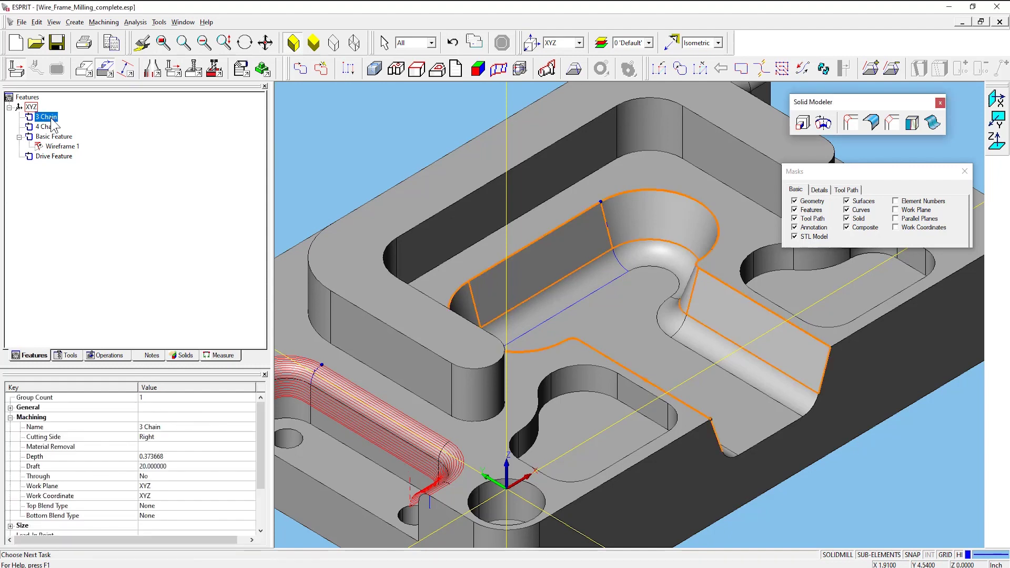
click(183, 73)
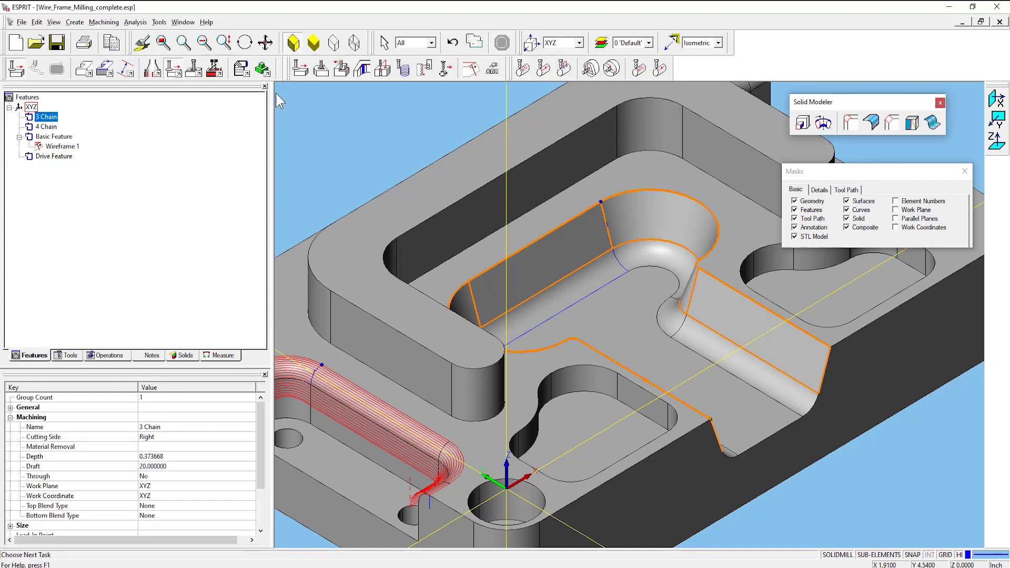
click(470, 74)
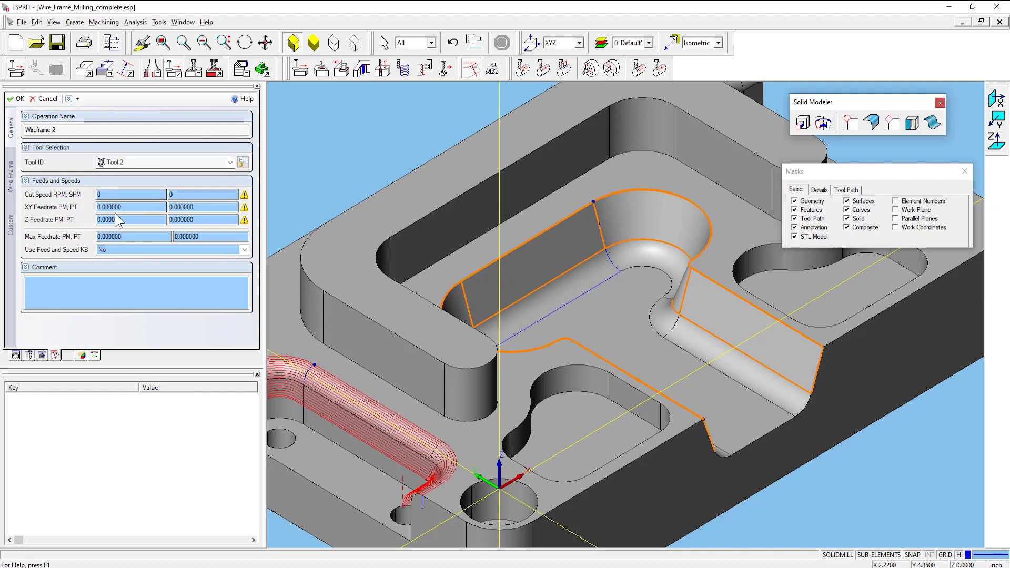
Step: Set 4 Chain as the drive curve on the Wire Frame page
click(11, 179)
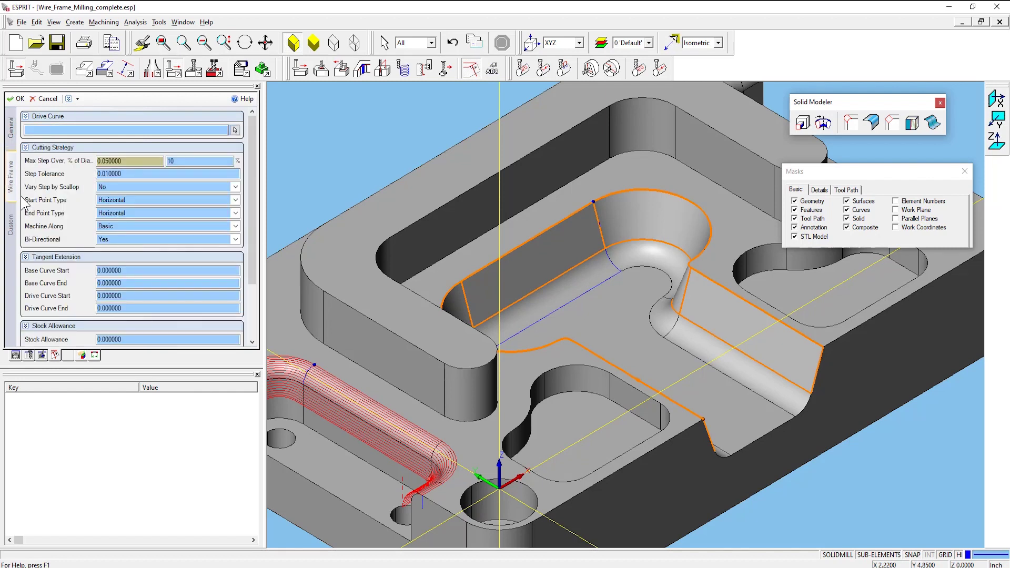
click(235, 130)
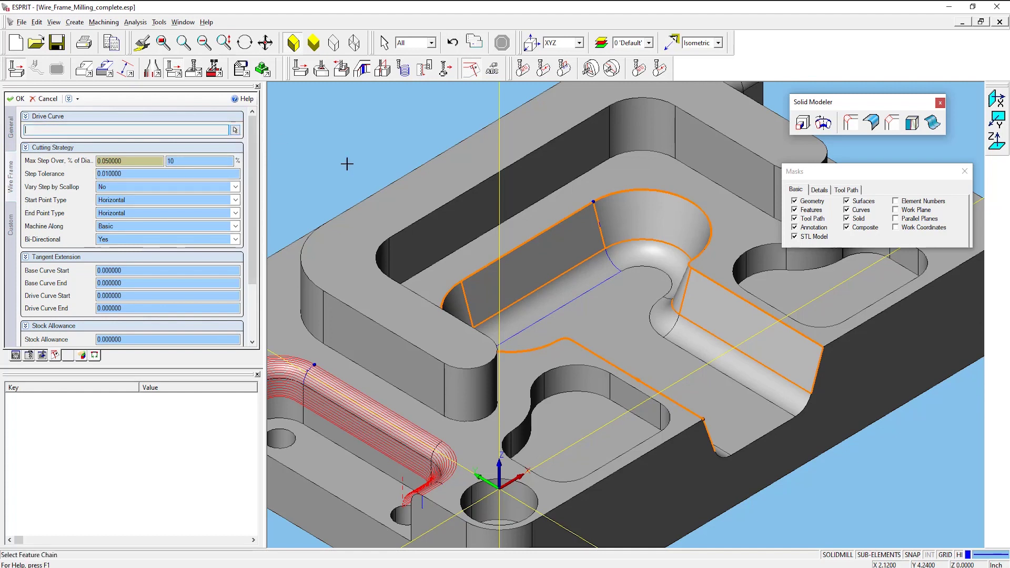
click(599, 225)
click(599, 226)
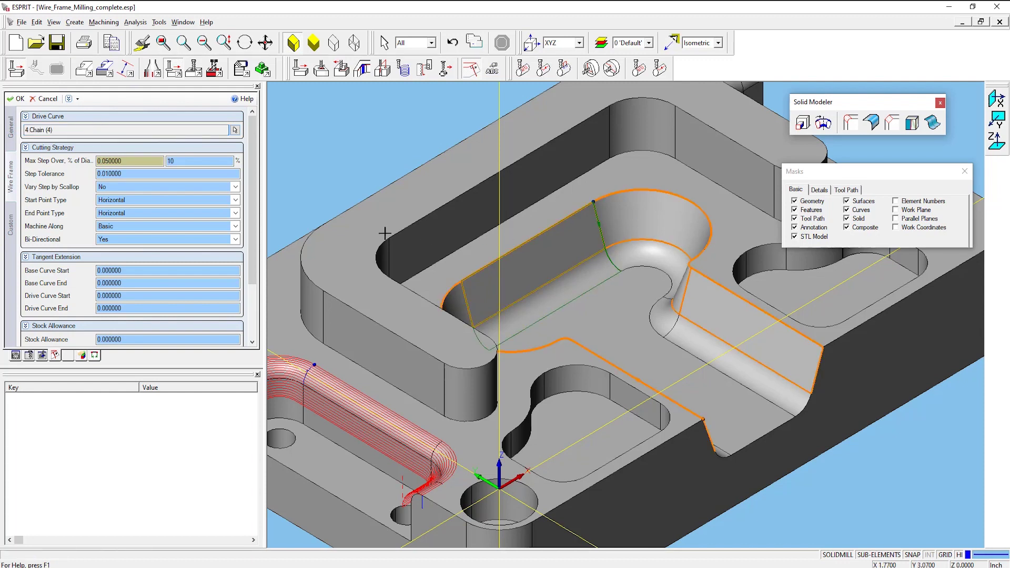
click(236, 200)
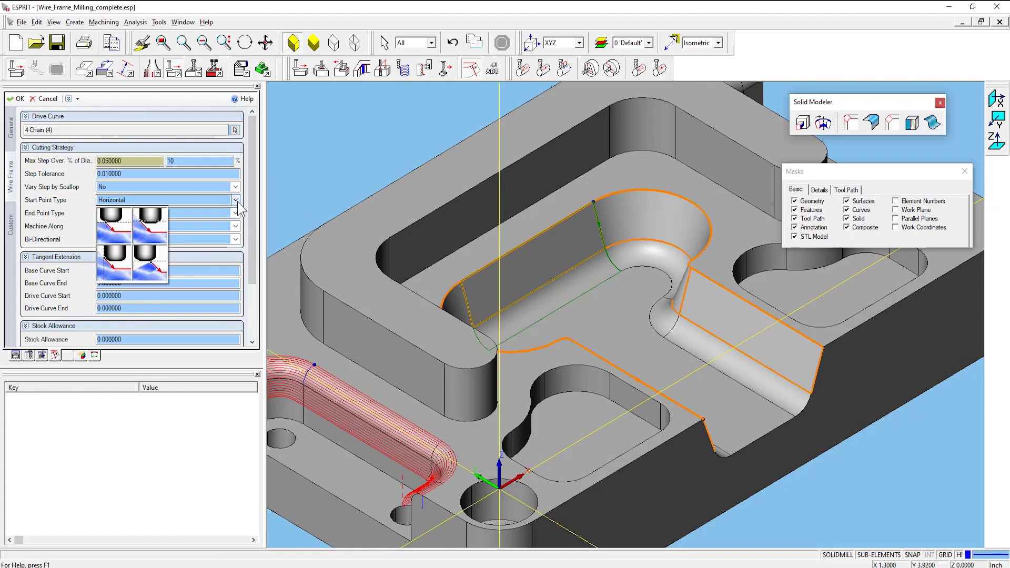
Step: Use a Normal start point, 0.1 drive curve start extension, and 0.05 base curve start/end extensions
click(148, 236)
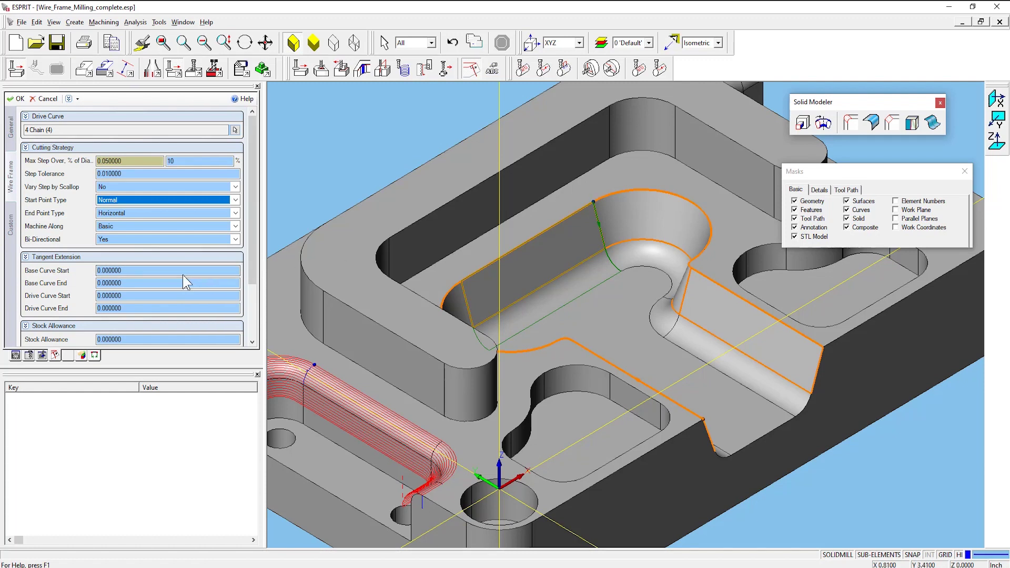
click(169, 296)
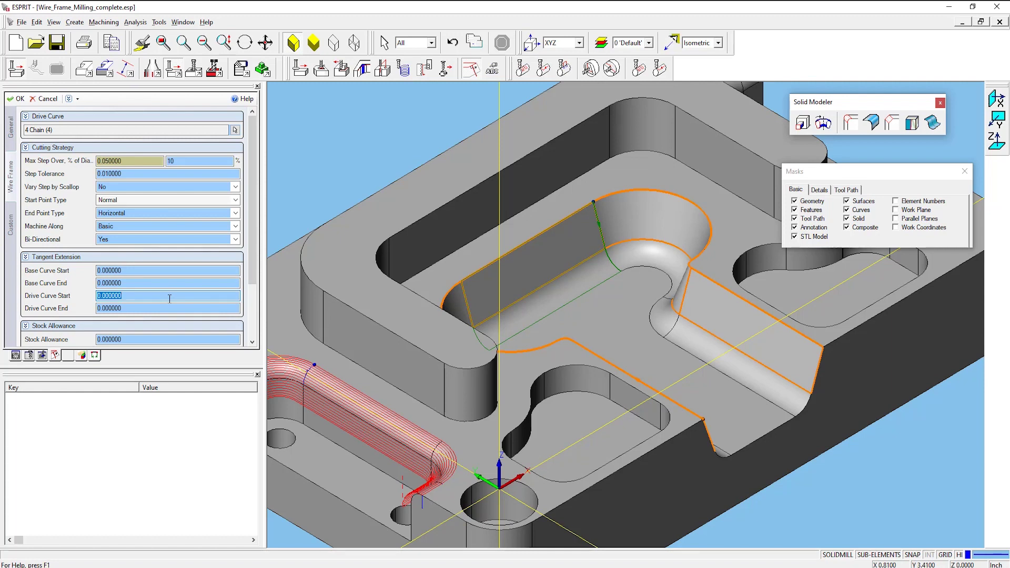
text(0.1)
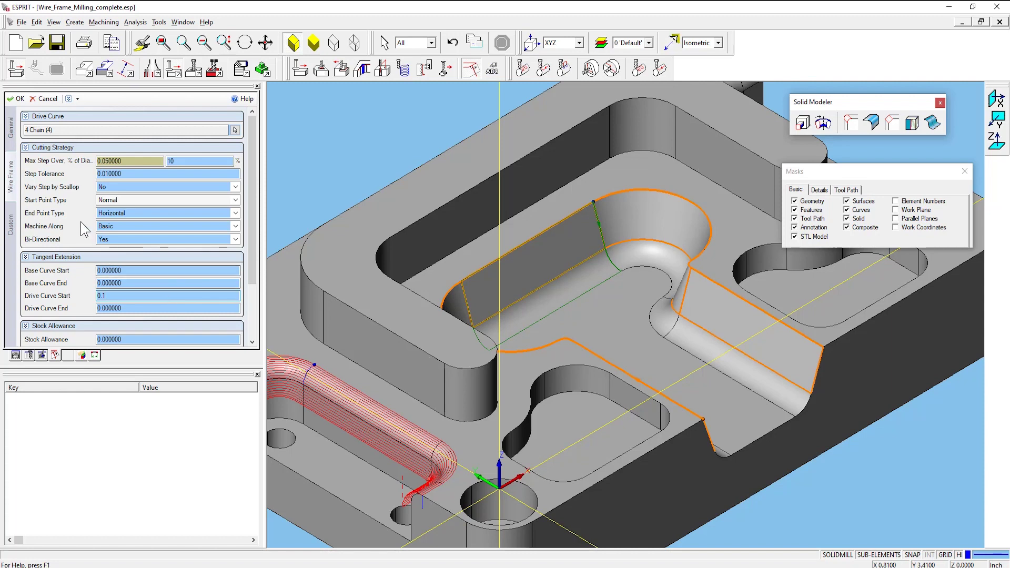
click(135, 271)
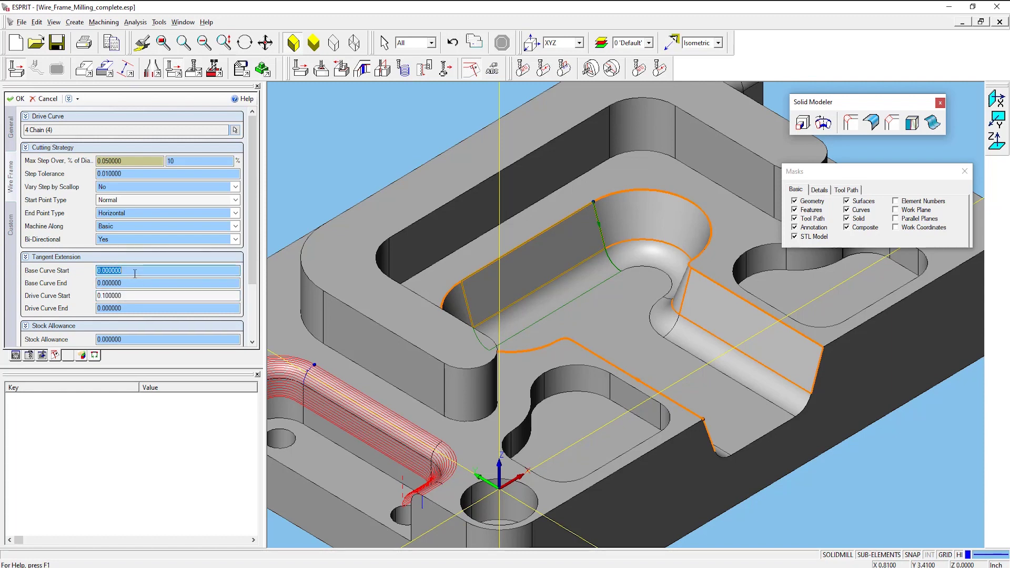
text(0.05)
click(129, 287)
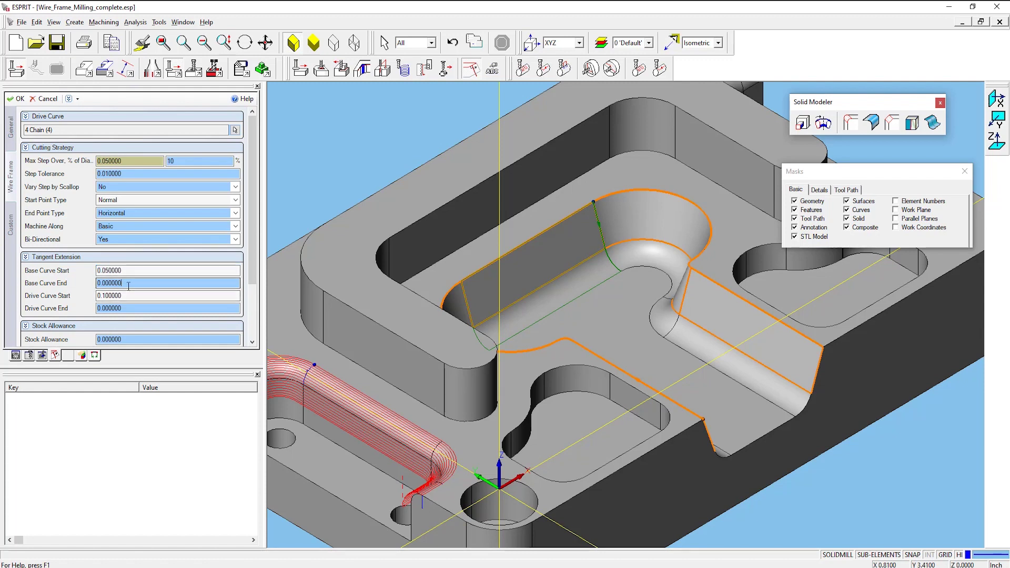
text(0.05)
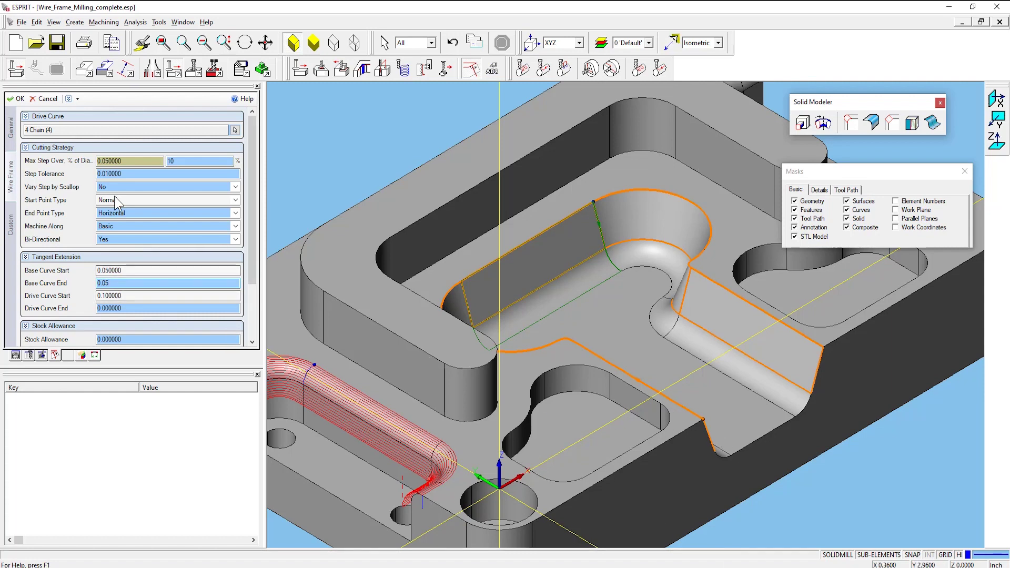
click(20, 100)
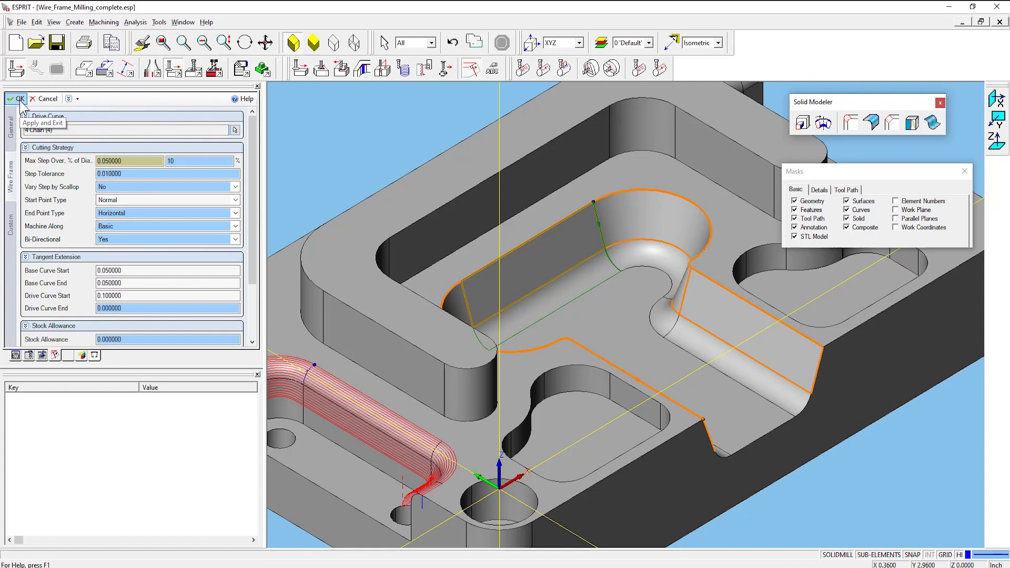
Step: Compute the Wireframe 2 toolpath and orbit the view to watch the tapered pocket being cut
click(20, 100)
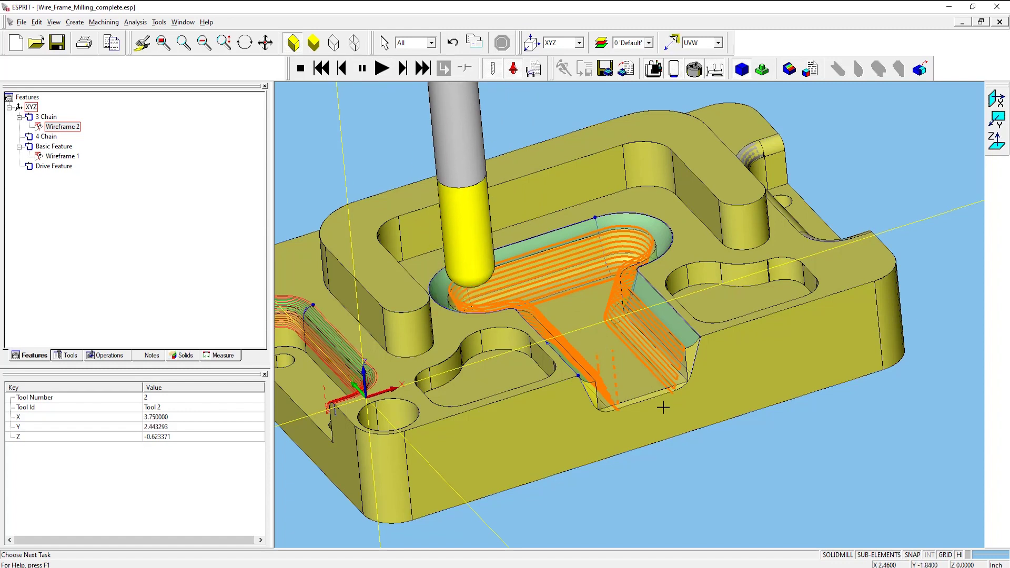
middle_drag(614, 409, 616, 405)
scroll(616, 406, up, 2)
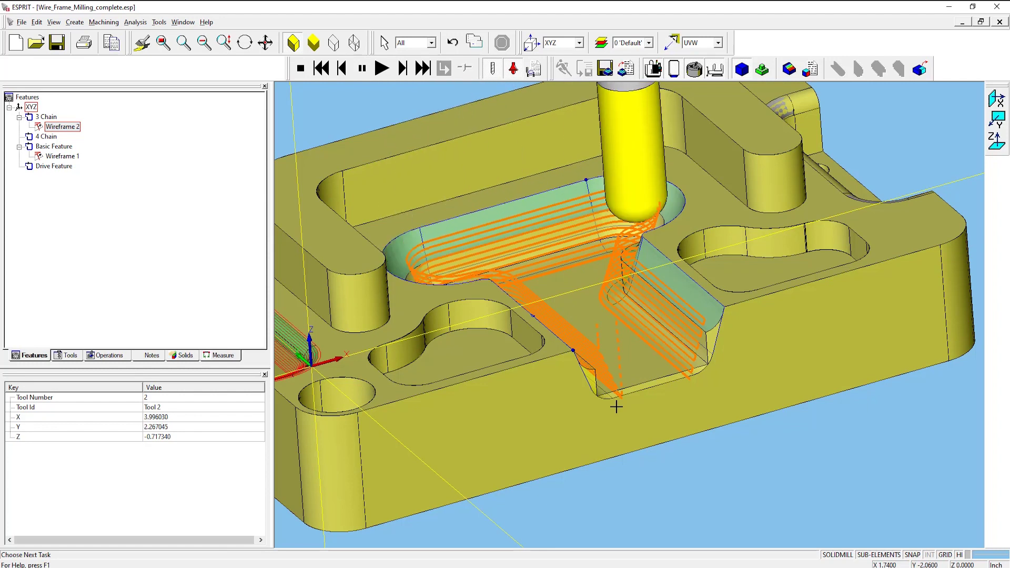
middle_drag(611, 428, 605, 428)
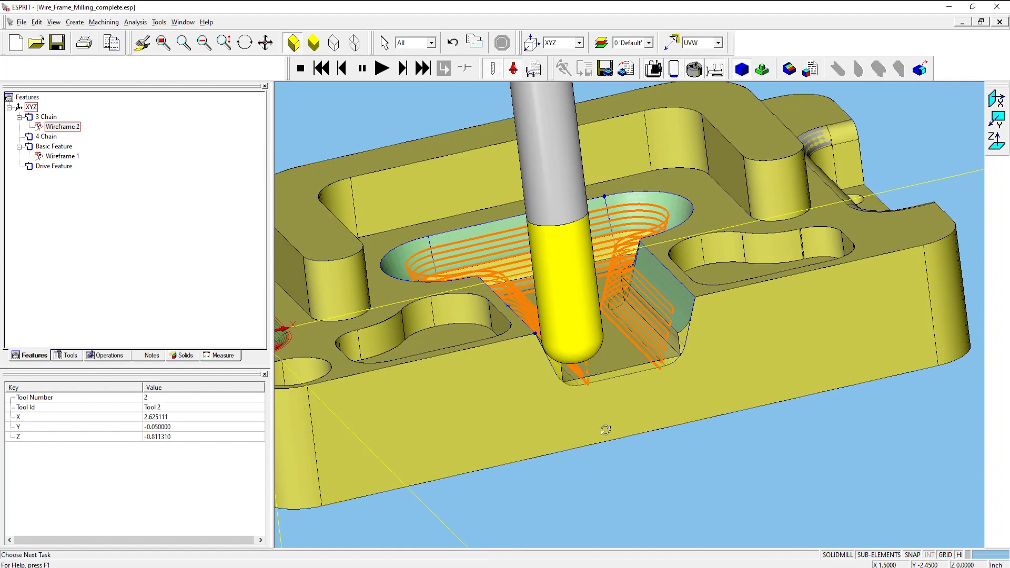